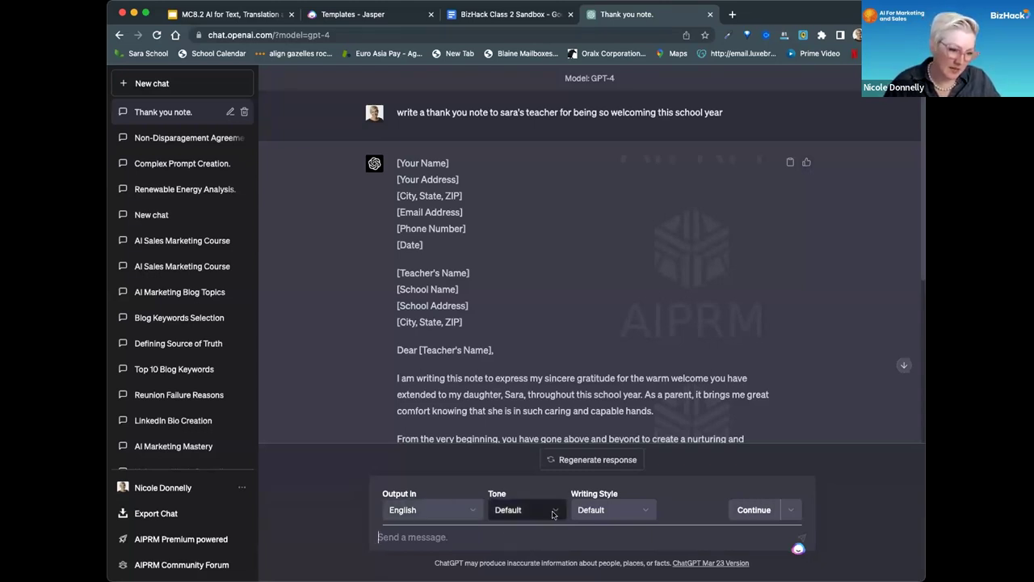
Step: Set the response tone to Humorous and the writing style to Academic, and check the output language options
click(553, 513)
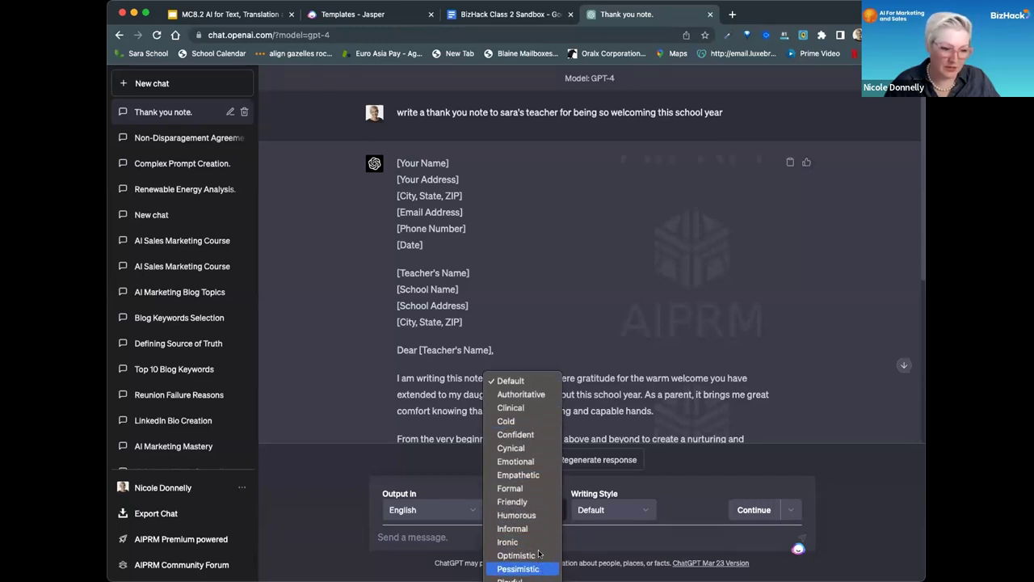
click(521, 515)
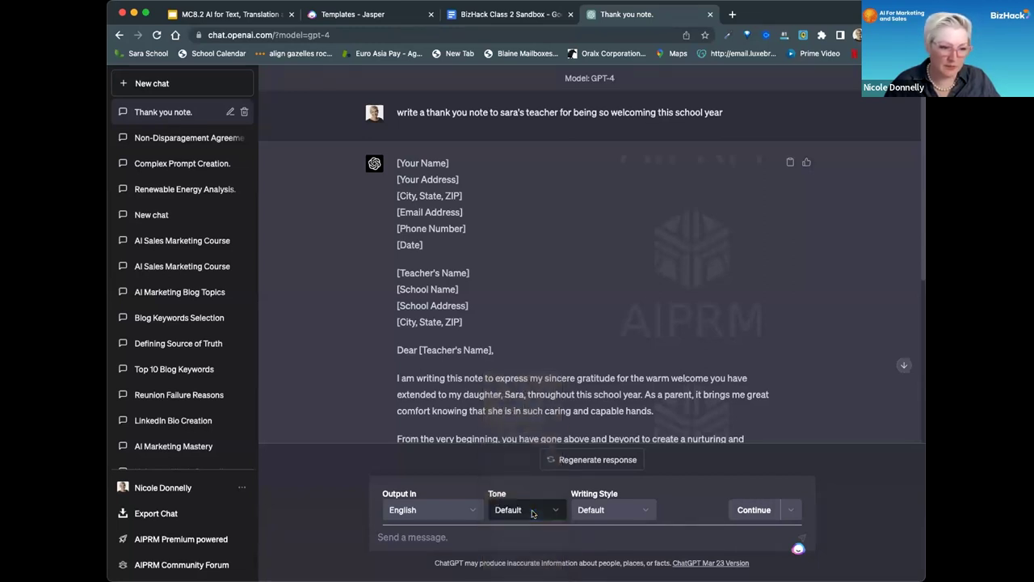
click(622, 510)
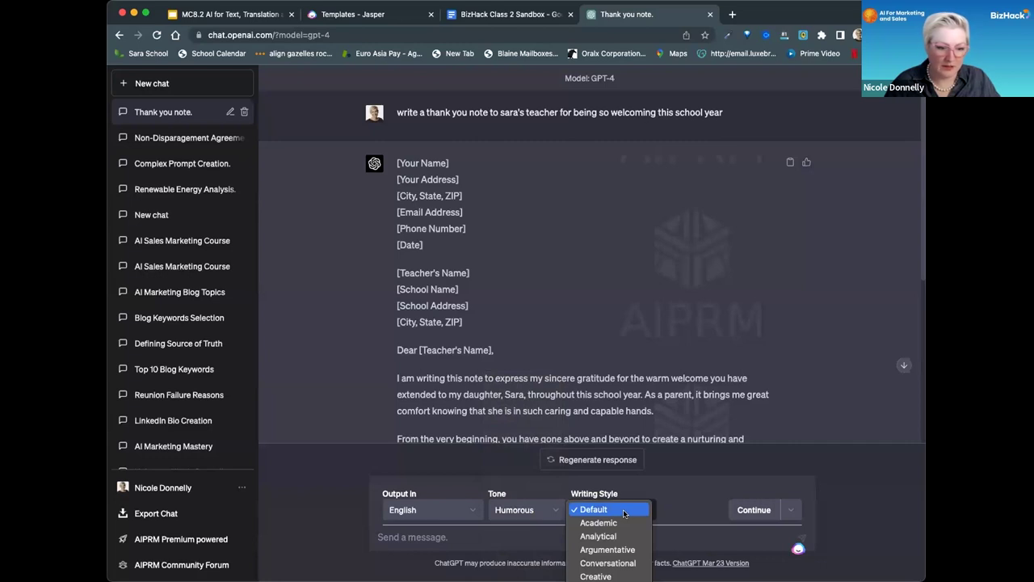
click(619, 522)
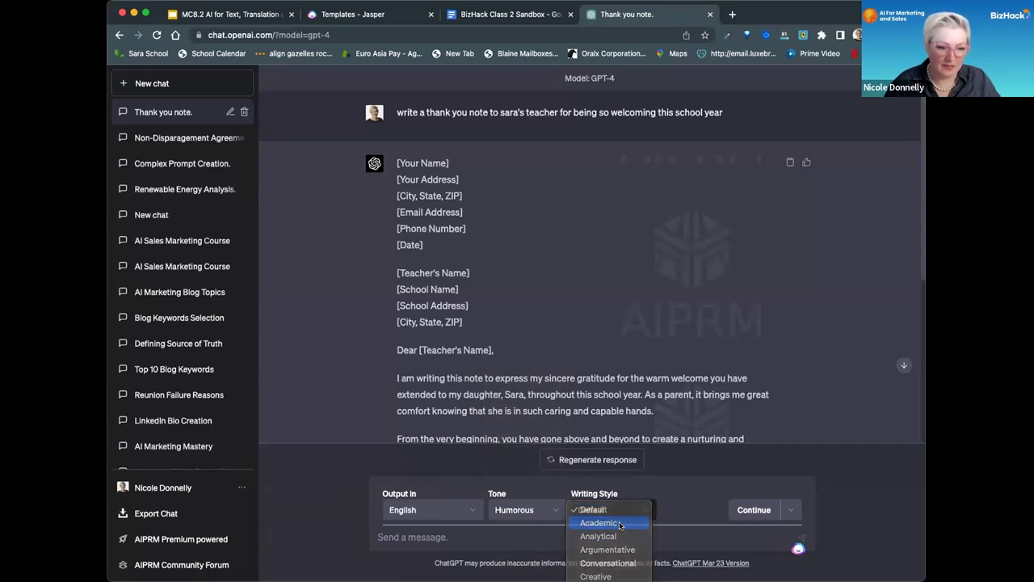
click(433, 509)
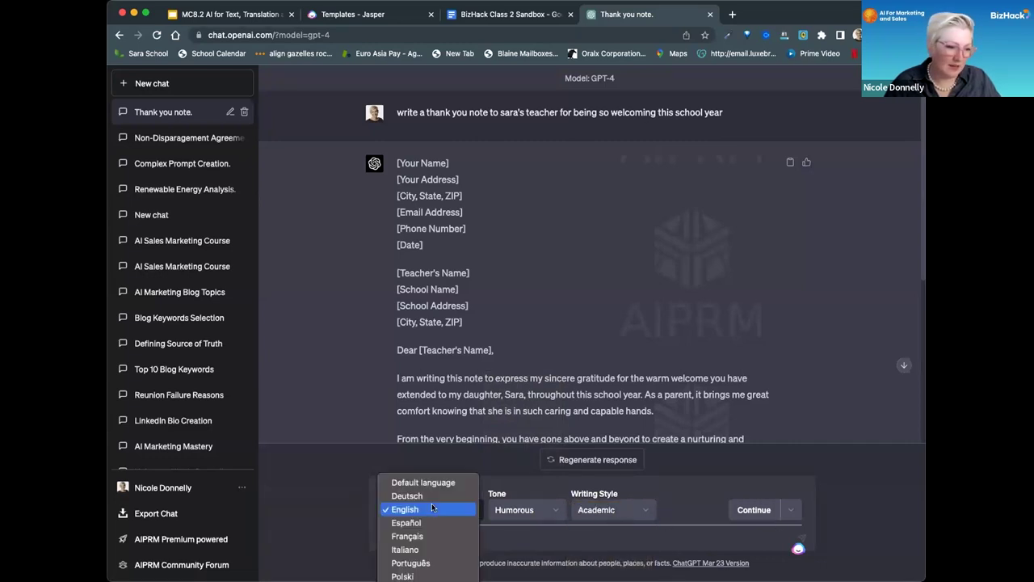
Step: Start a follow-up message reading "please rewrite the prompt above, using a bullet point list of 5 reasons,"
click(533, 538)
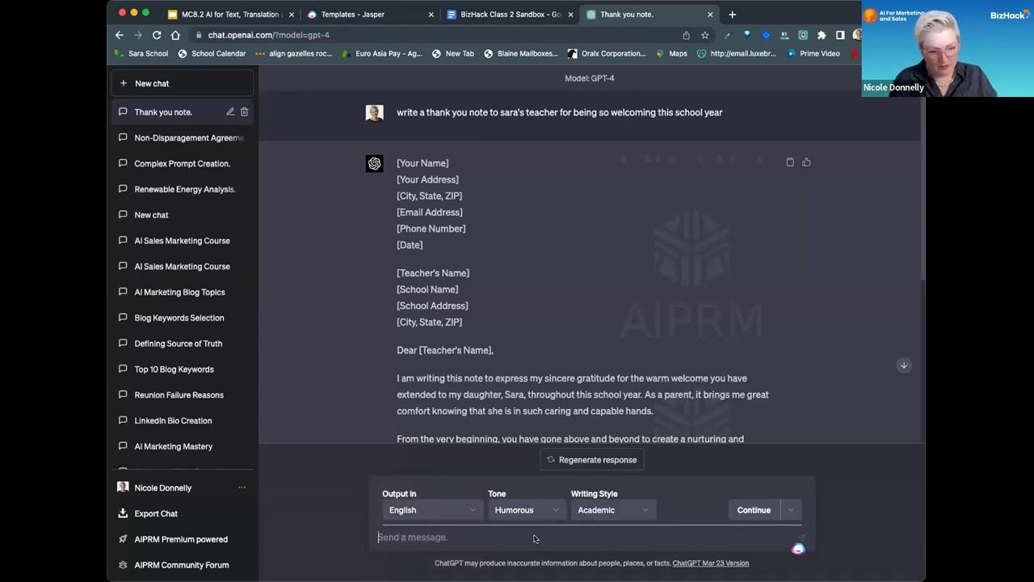
text(please rewrite the prompt above)
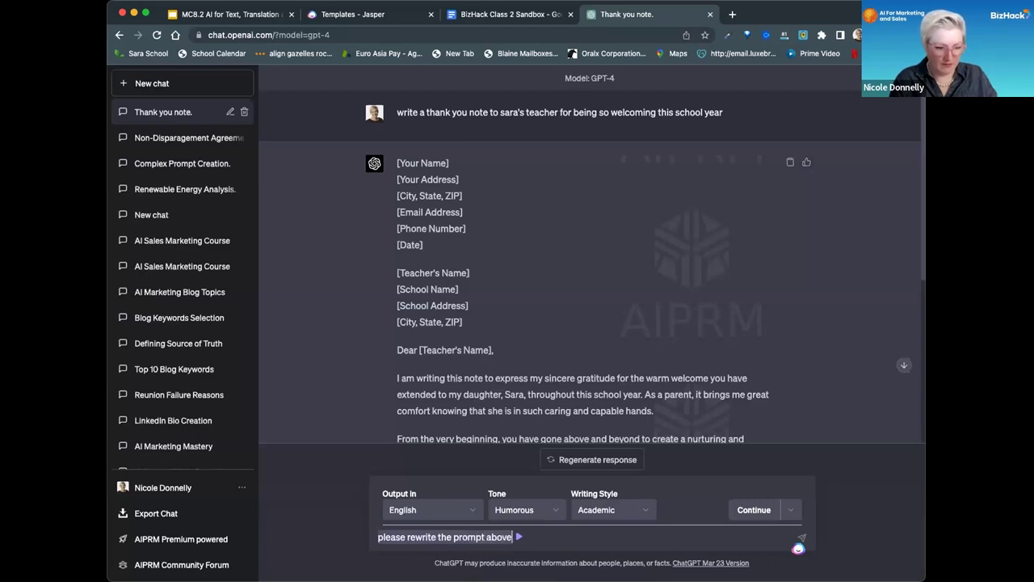
text(, using a )
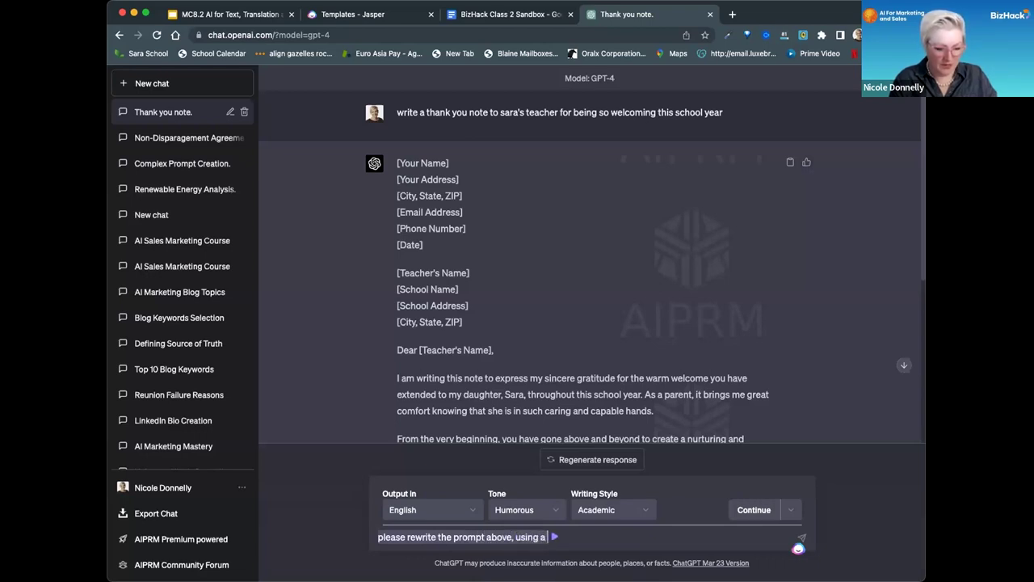
text(bullte)
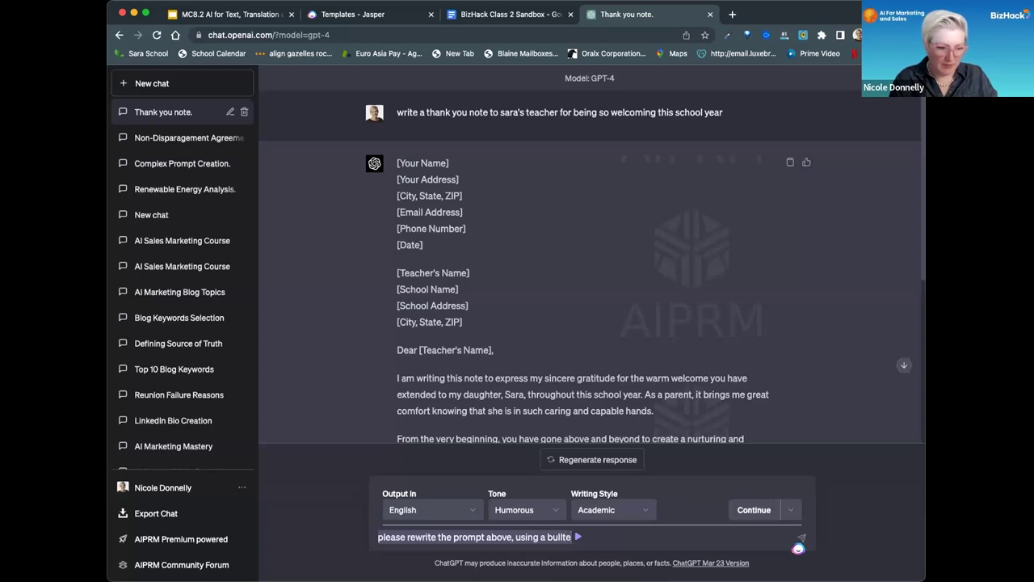
text(d)
key(BackSpace)
key(BackSpace)
key(BackSpace)
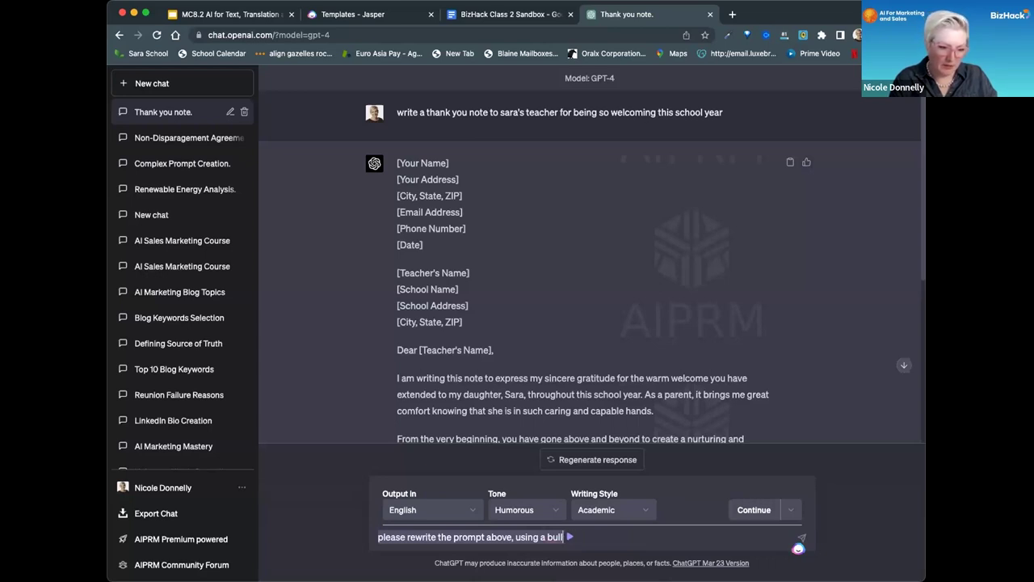
text(et point list of)
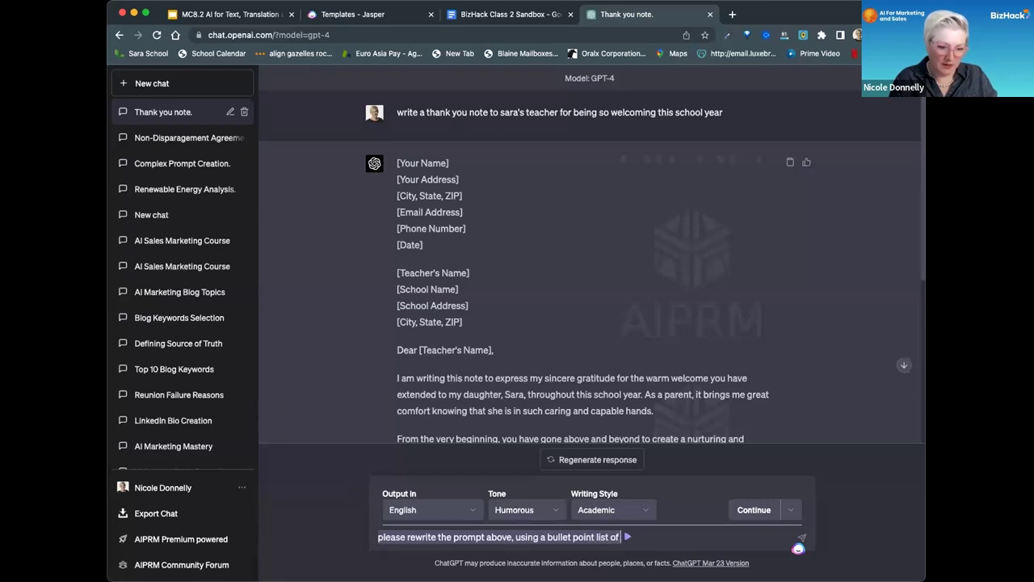
text( 5 reas)
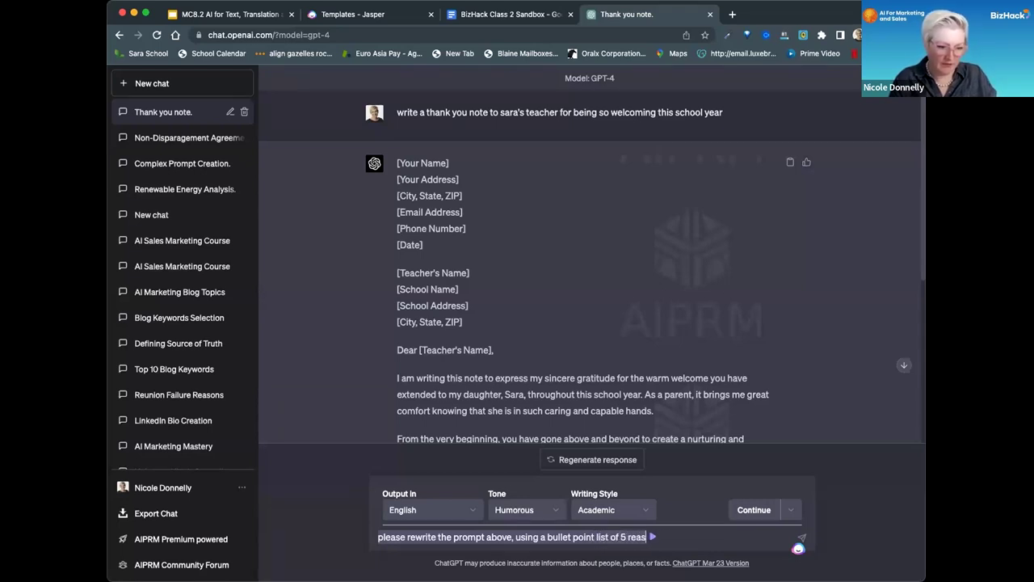
text(ons, )
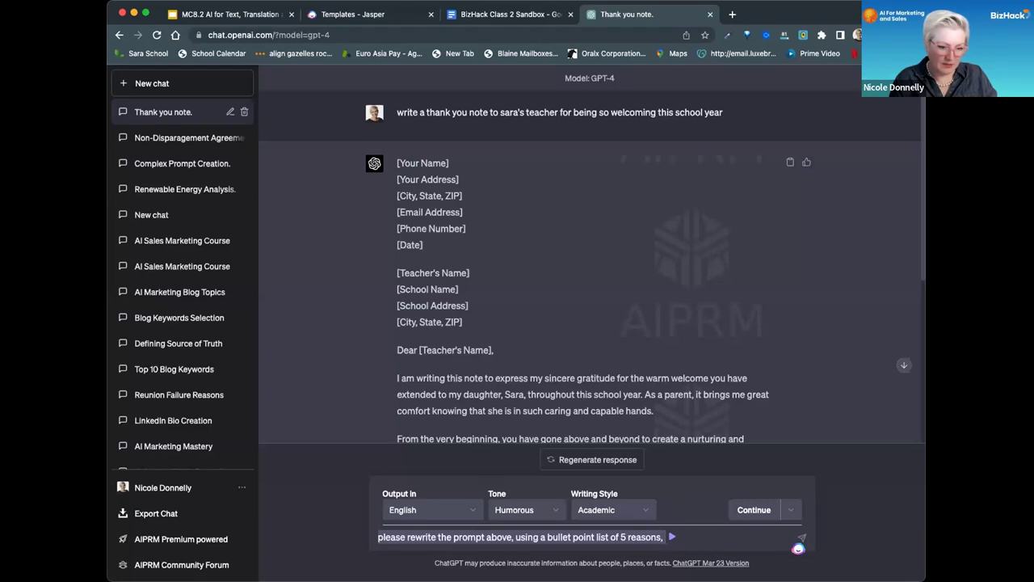
Step: Continue the message with "shes a good teacher, given that" followed by the child's first name and "'s a new student"
text(shes a good teacher)
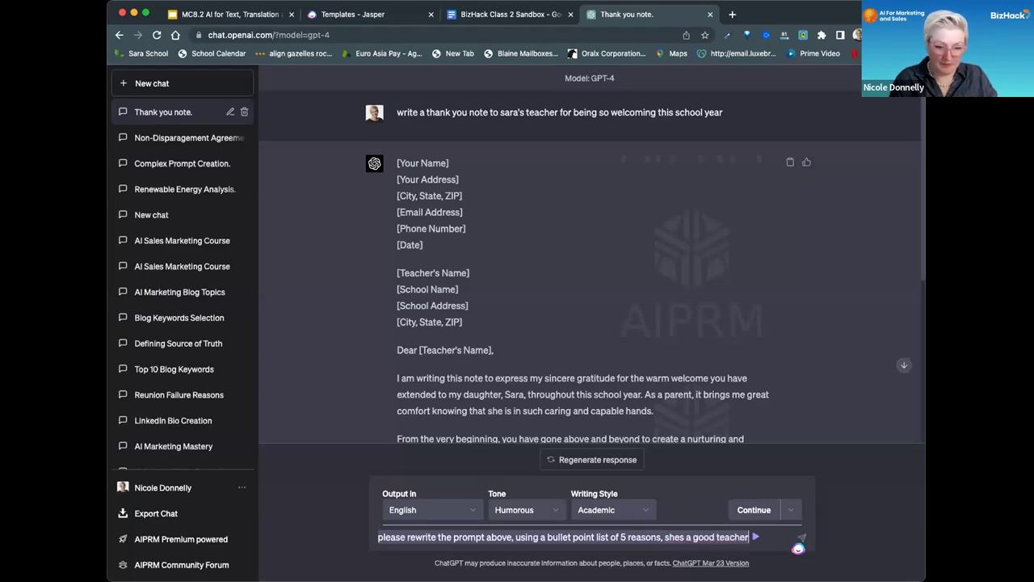
text(,)
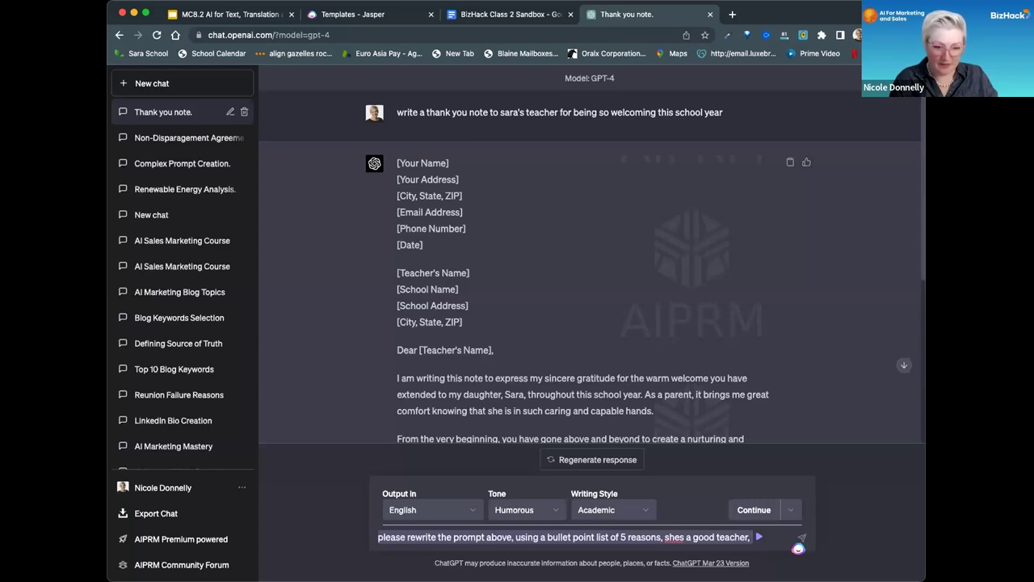
key(BackSpace)
key(BackSpace)
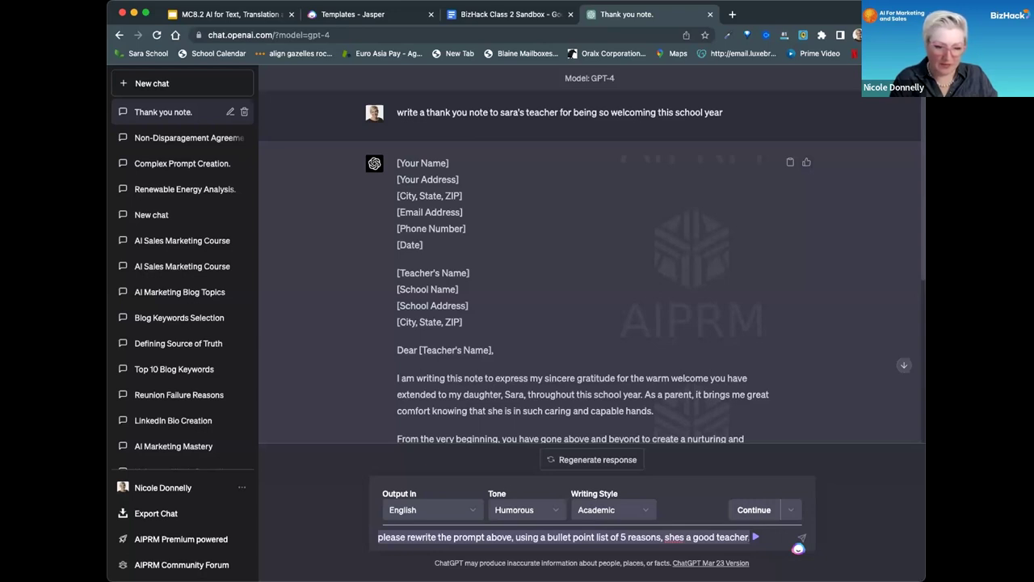
text(, )
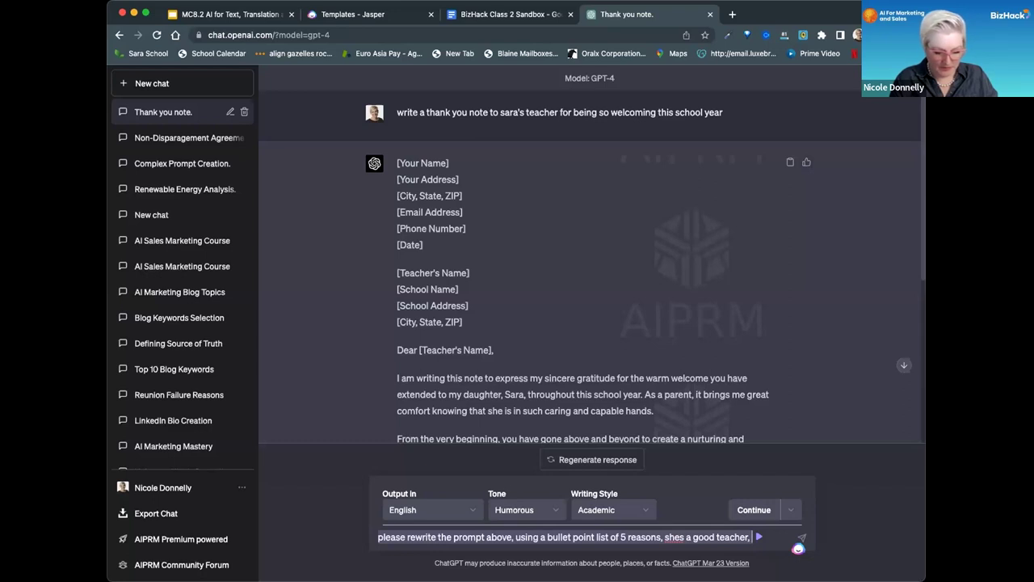
text(given that )
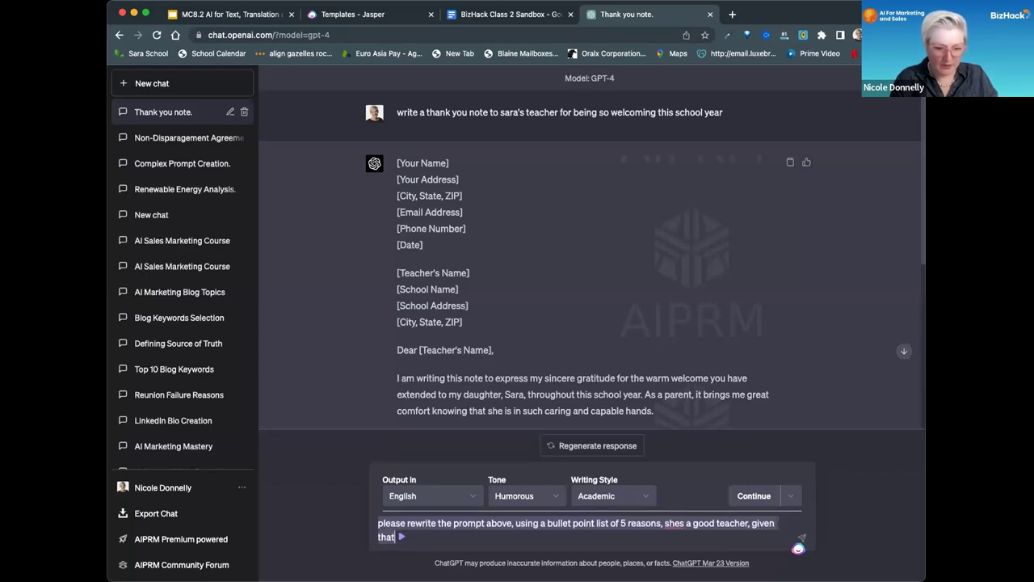
text(sara)
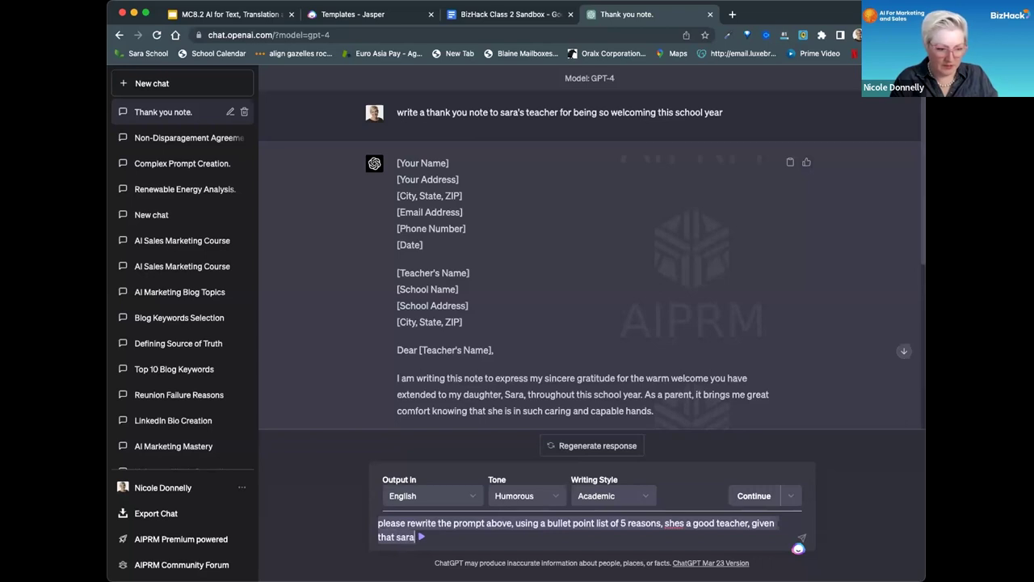
text('s a new student.)
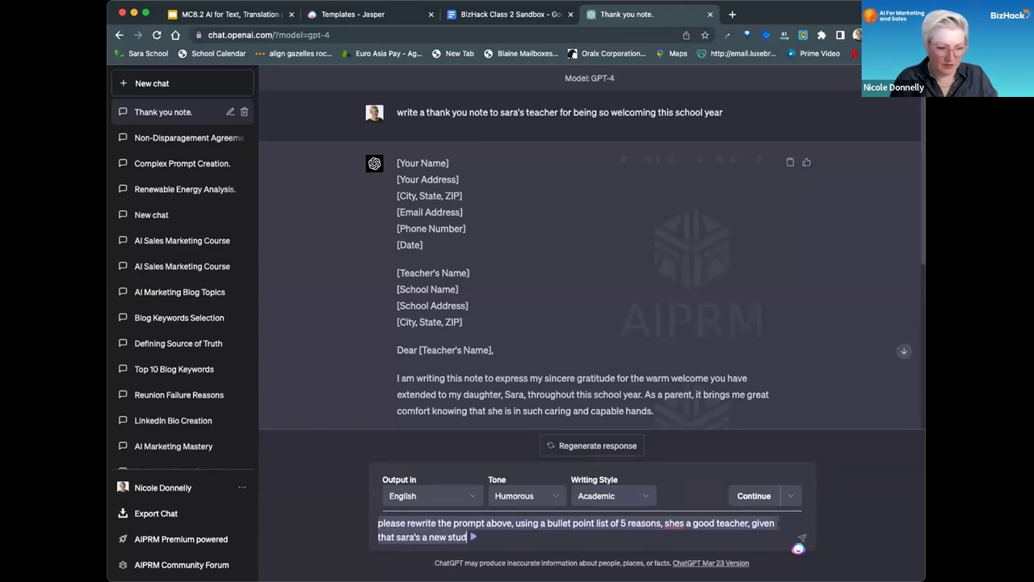
key(BackSpace)
key(BackSpace)
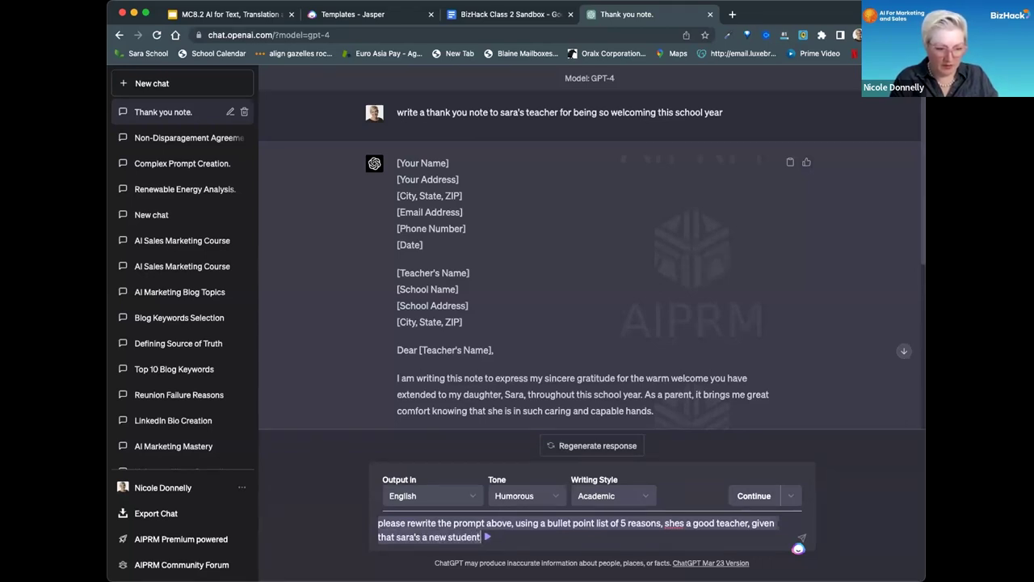
Step: Extend the message with the relocation context: ", in Miami from seattle with the cultural differences there to adjust"
text(, in Miami, and)
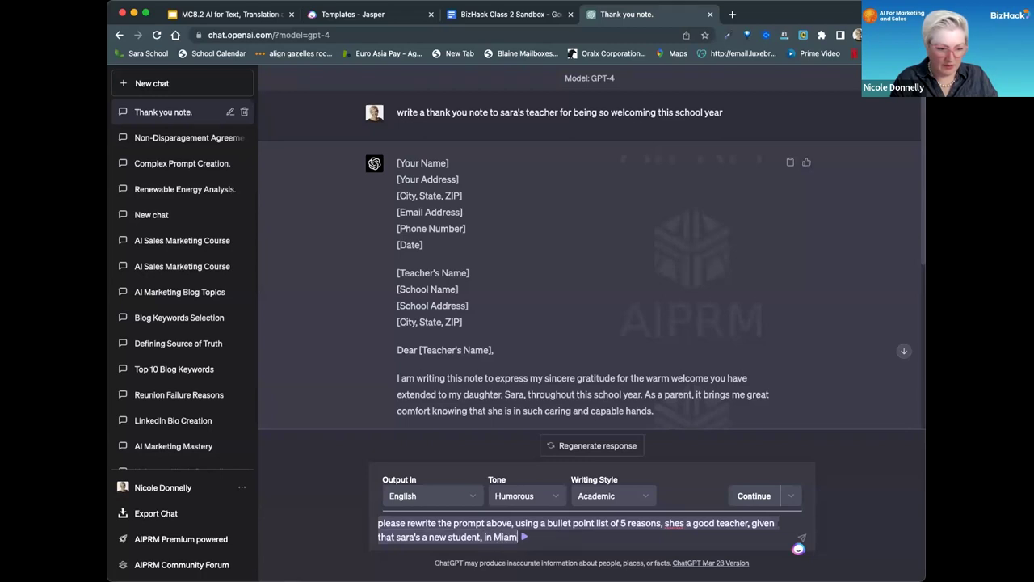
key(BackSpace)
key(BackSpace)
key(BackSpace)
key(BackSpace)
text(from seatt)
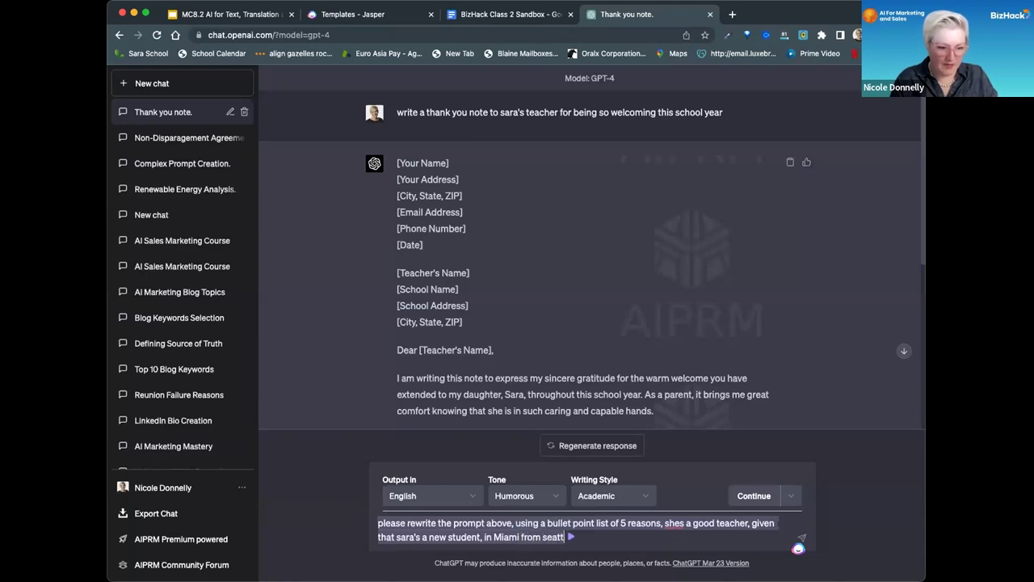
text(le with the )
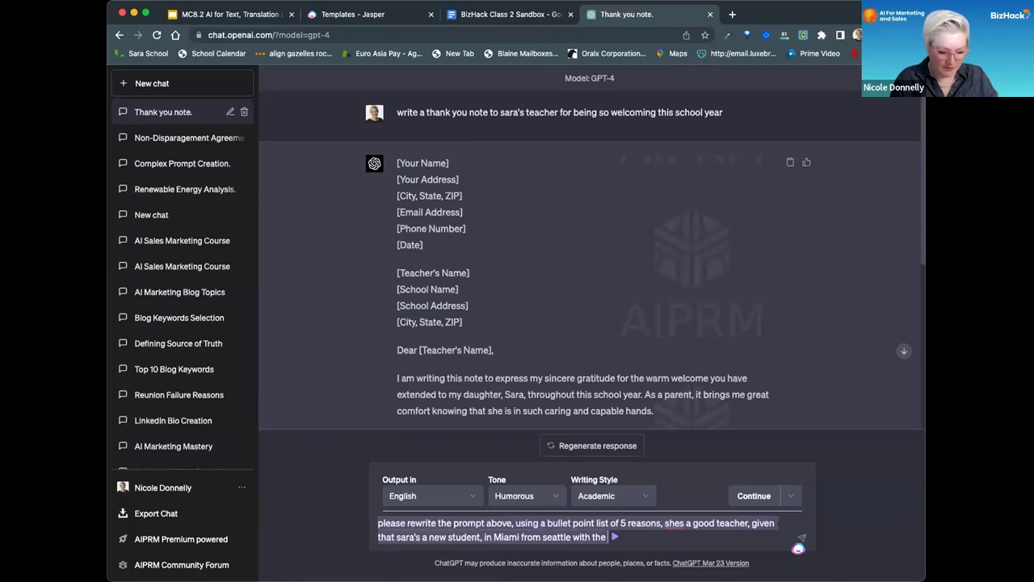
text(cultural dif)
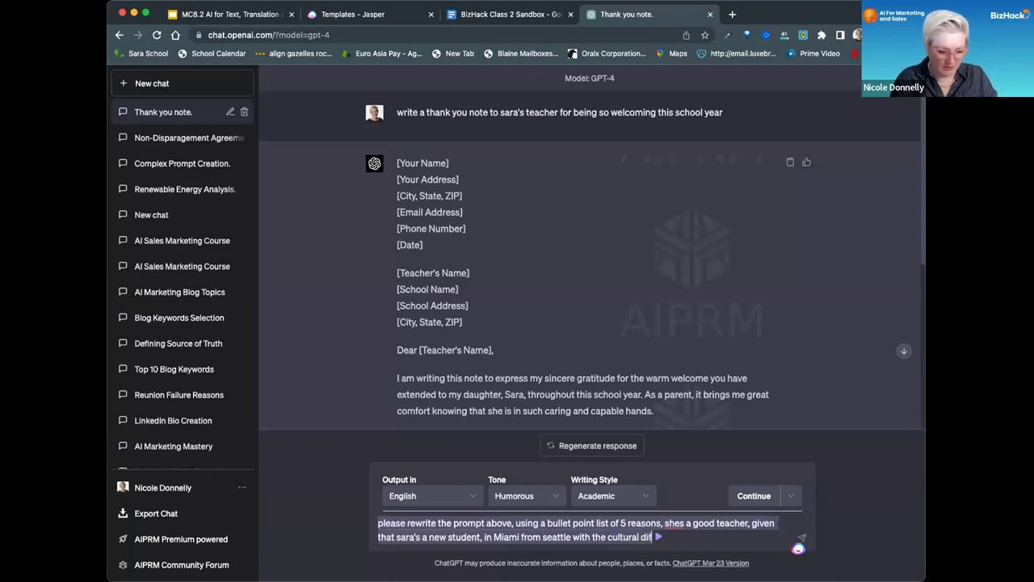
text(ferences)
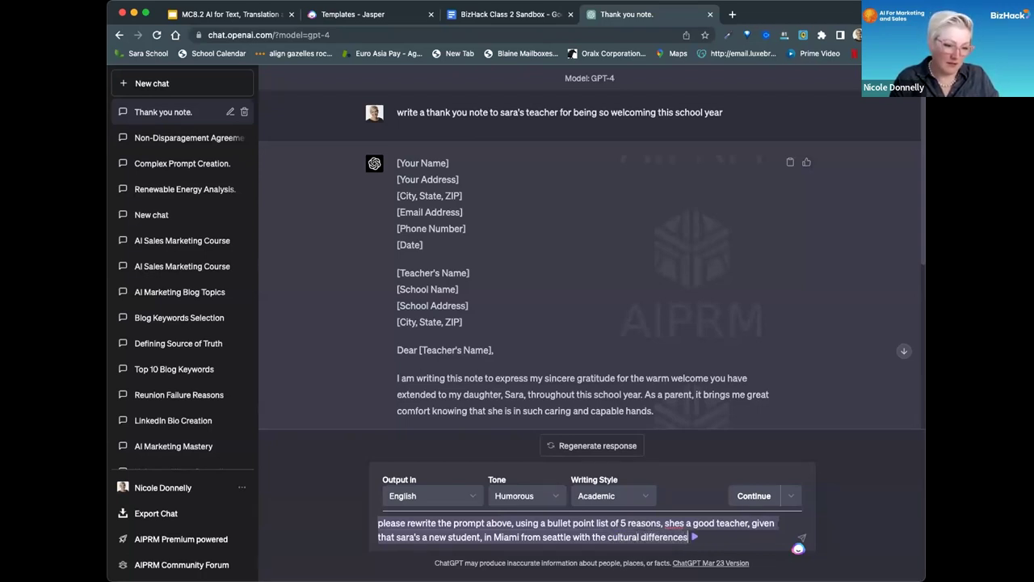
text( there to)
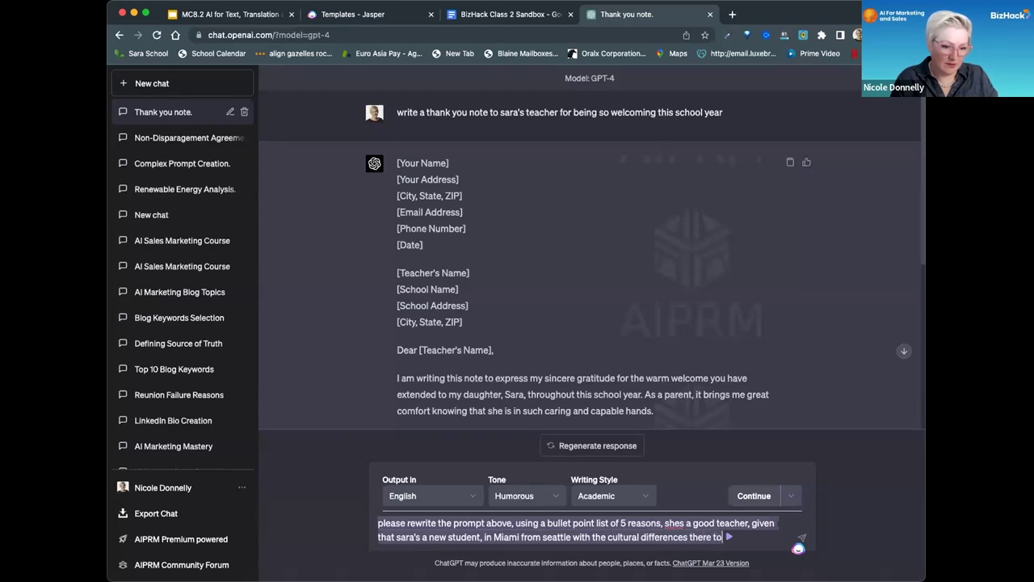
text( adjust)
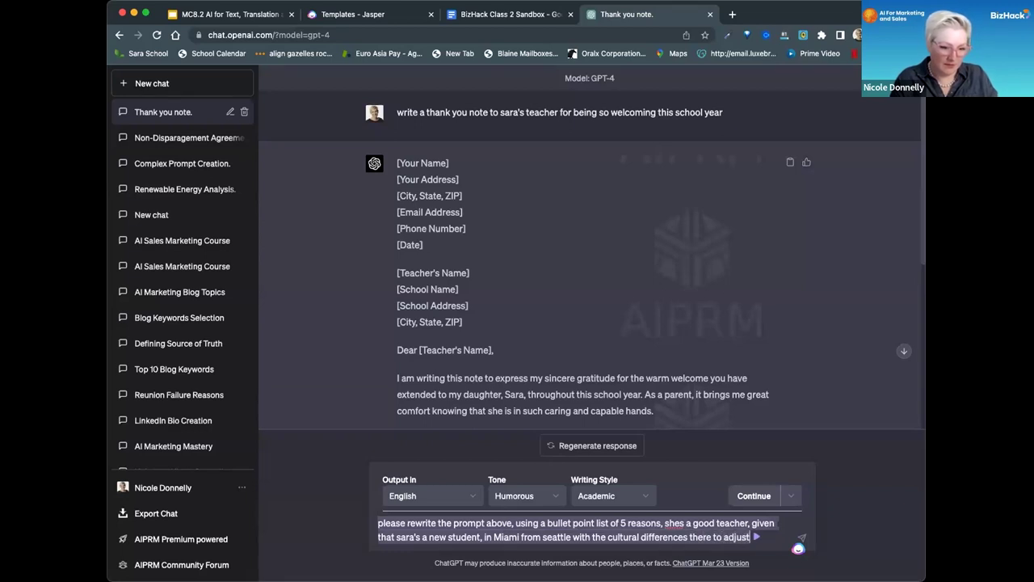
Step: Complete the sentence about cultural differences with the topics to cover: "to, include food, attidudes, weather"
text( to, include )
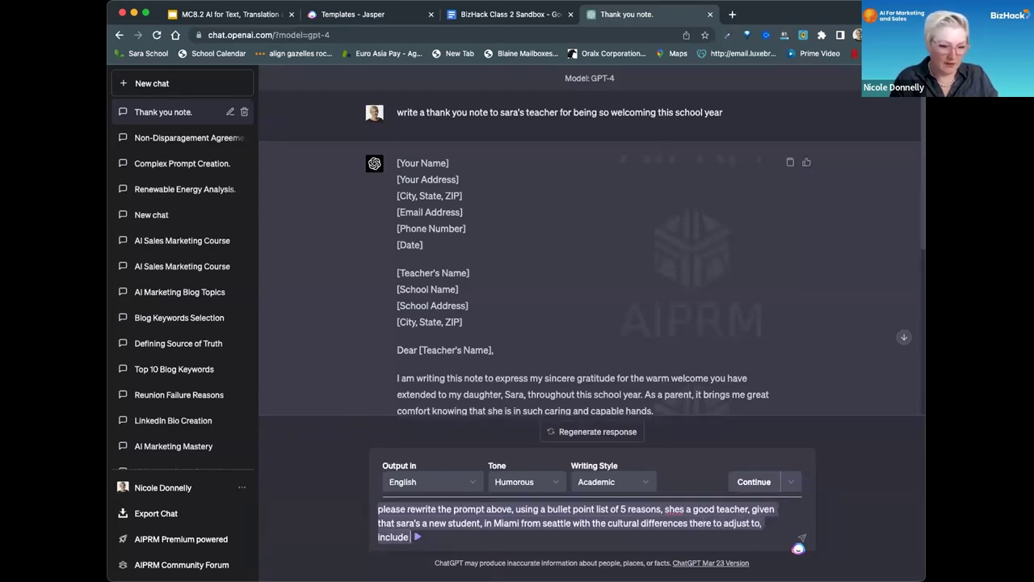
text(food)
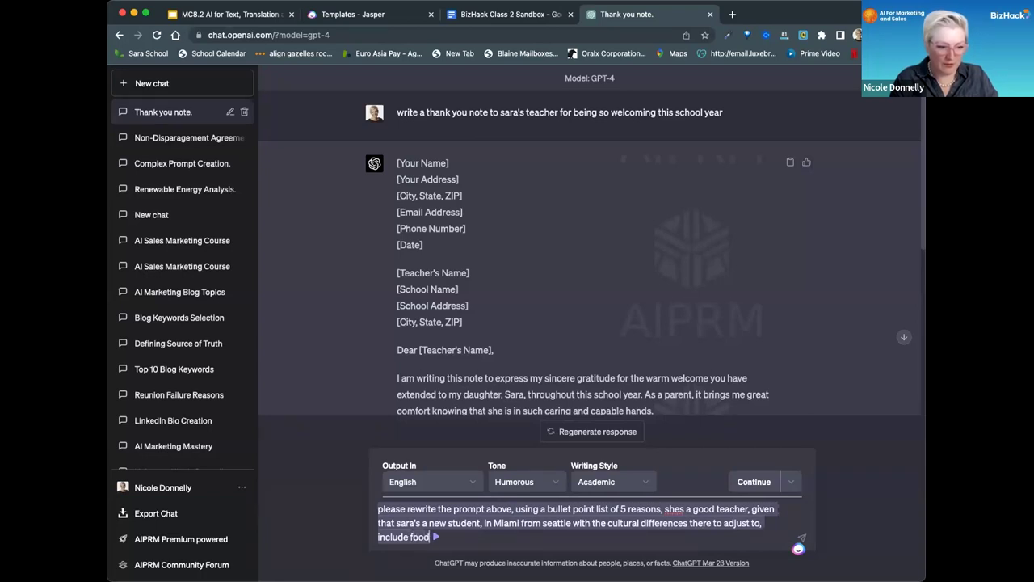
text(, attitud)
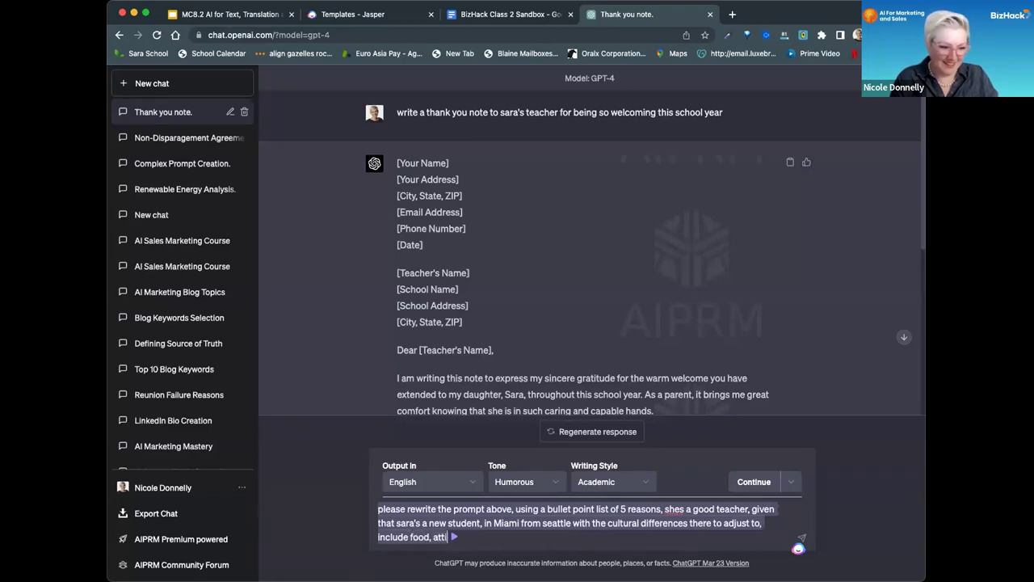
key(BackSpace)
key(BackSpace)
key(BackSpace)
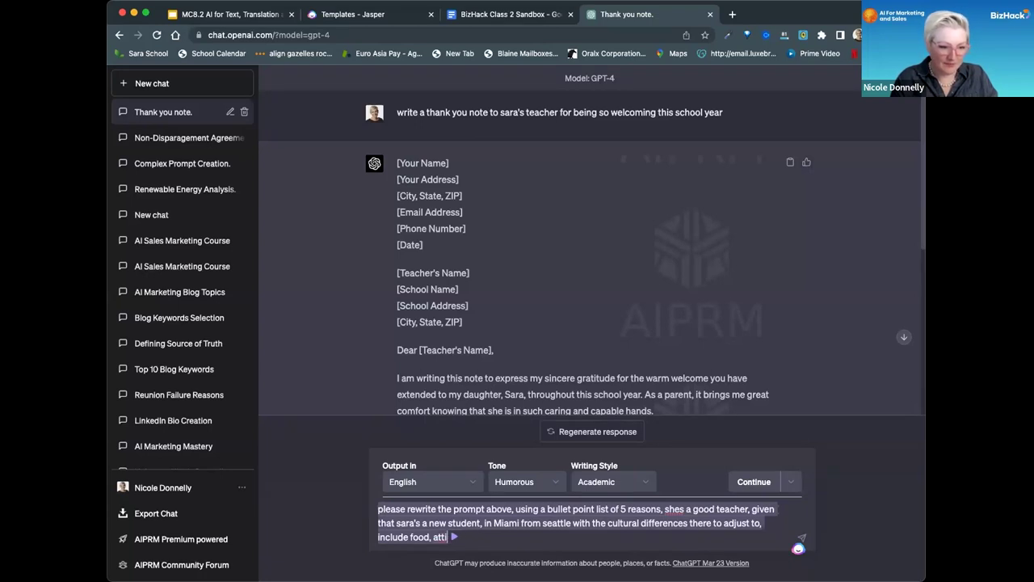
key(BackSpace)
key(BackSpace)
key(BackSpace)
text(ttitut)
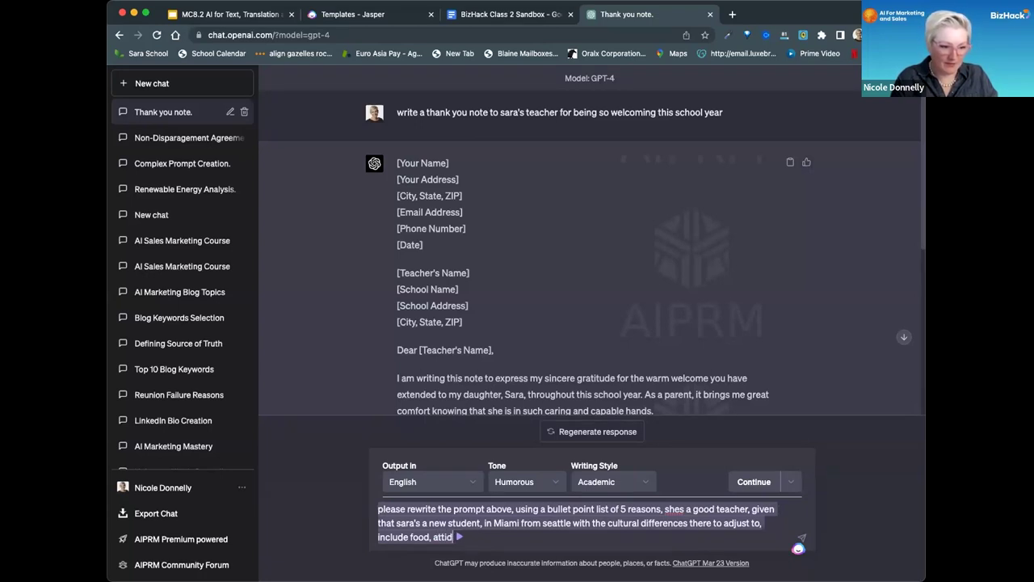
key(BackSpace)
text(des)
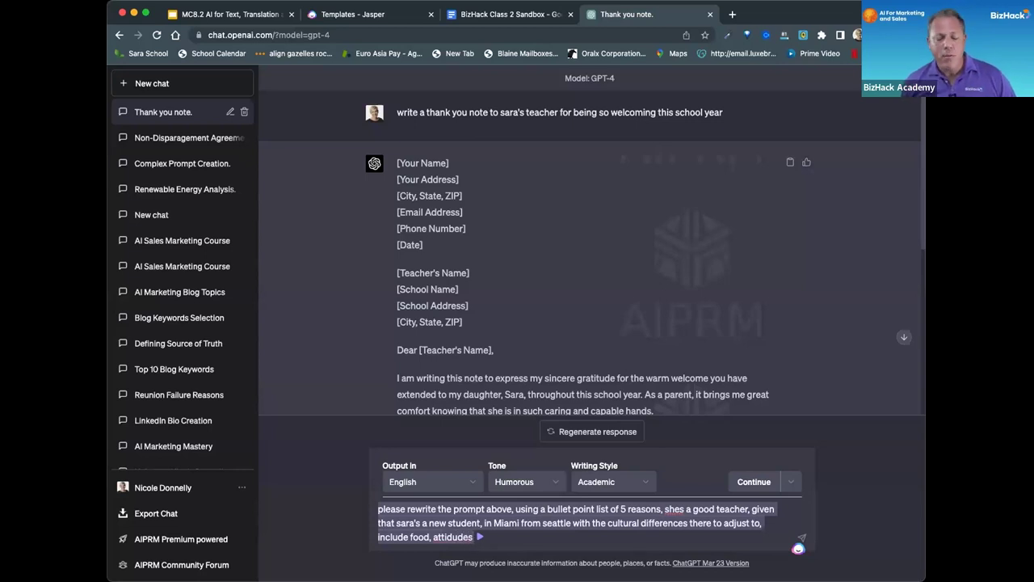
text(, weather)
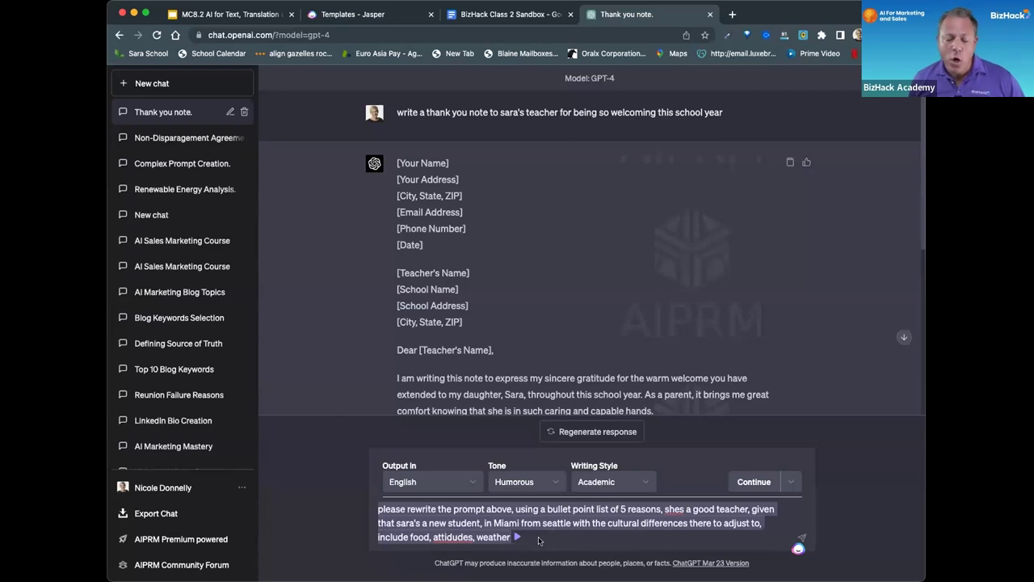
Step: Add ", heat" to the end of the topic list in the follow-up message and send it
text(, he)
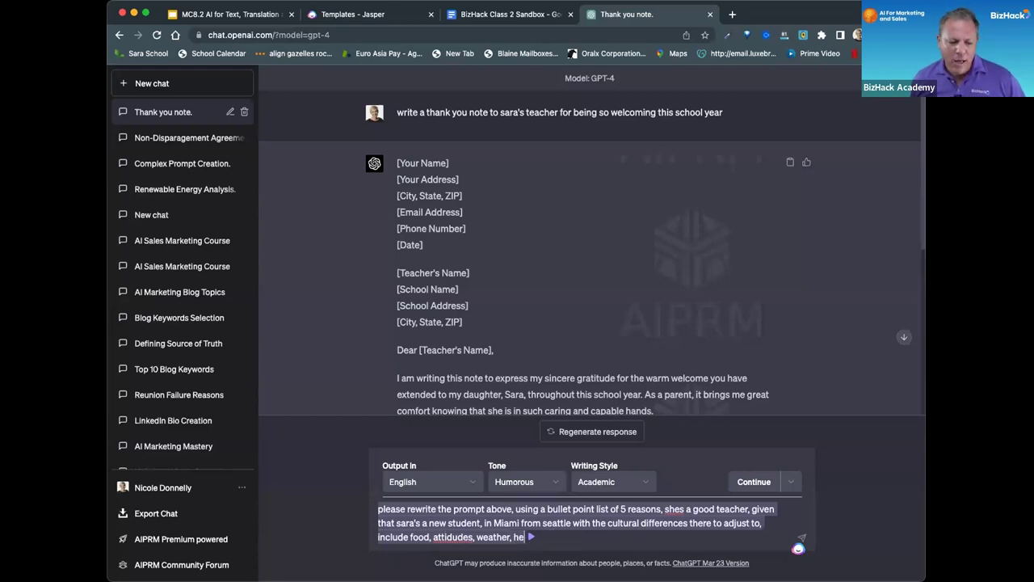
text(at)
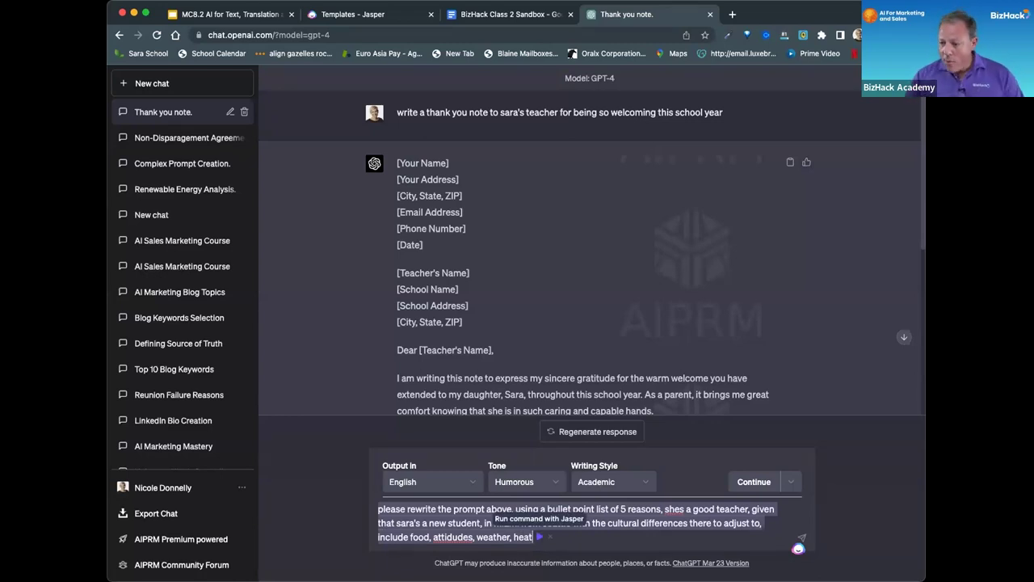
key(Return)
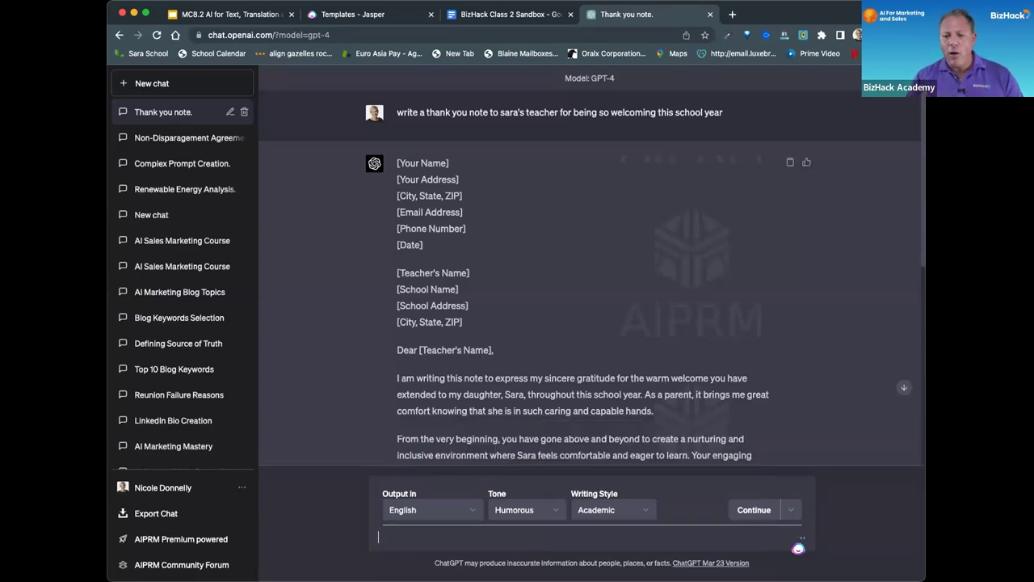
Step: Review the generated list of five humorous reasons and compare it with the original thank-you letter and the rewrite prompt
scroll(626, 354, down, 10)
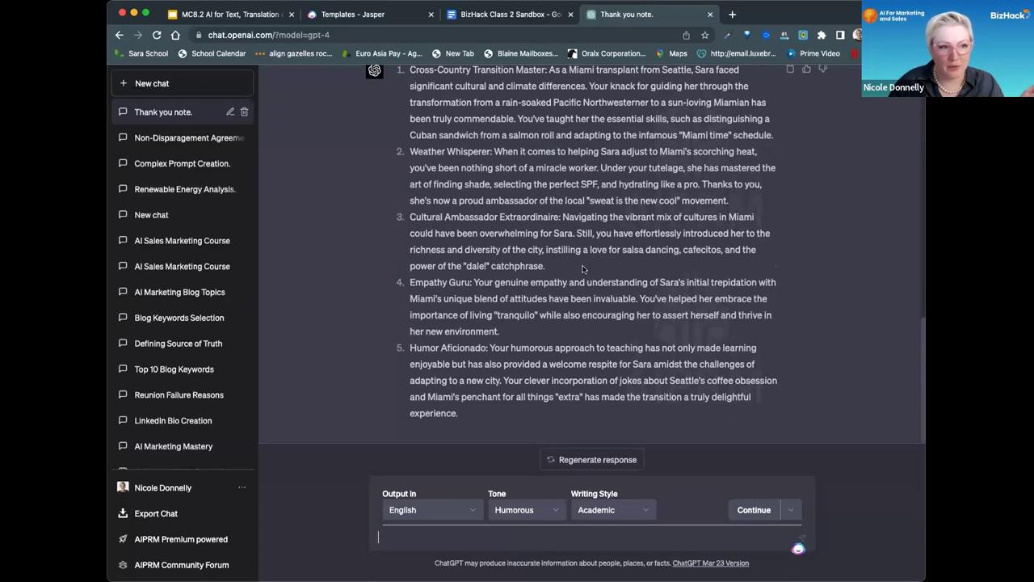
scroll(580, 151, up, 10)
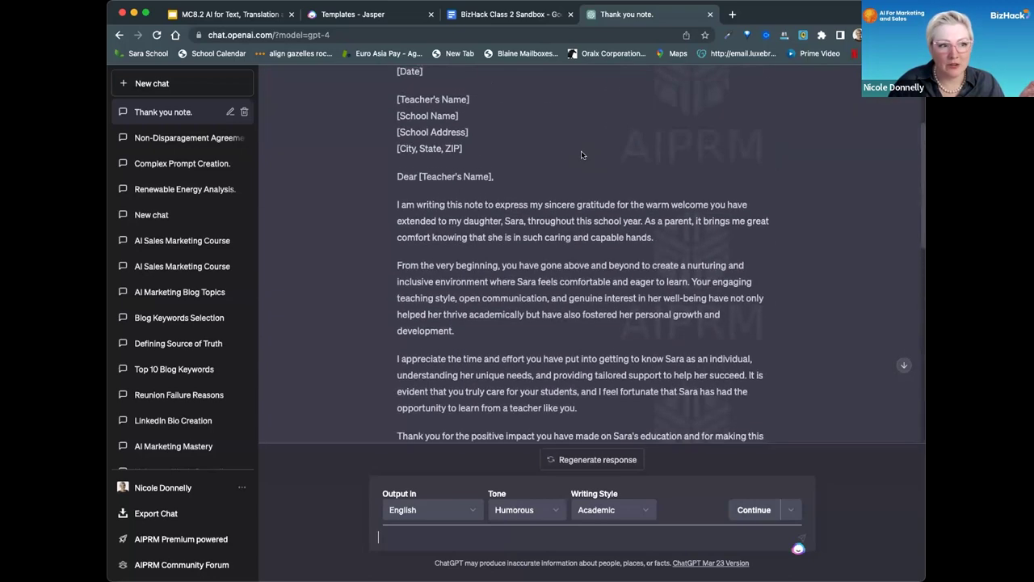
scroll(581, 155, up, 3)
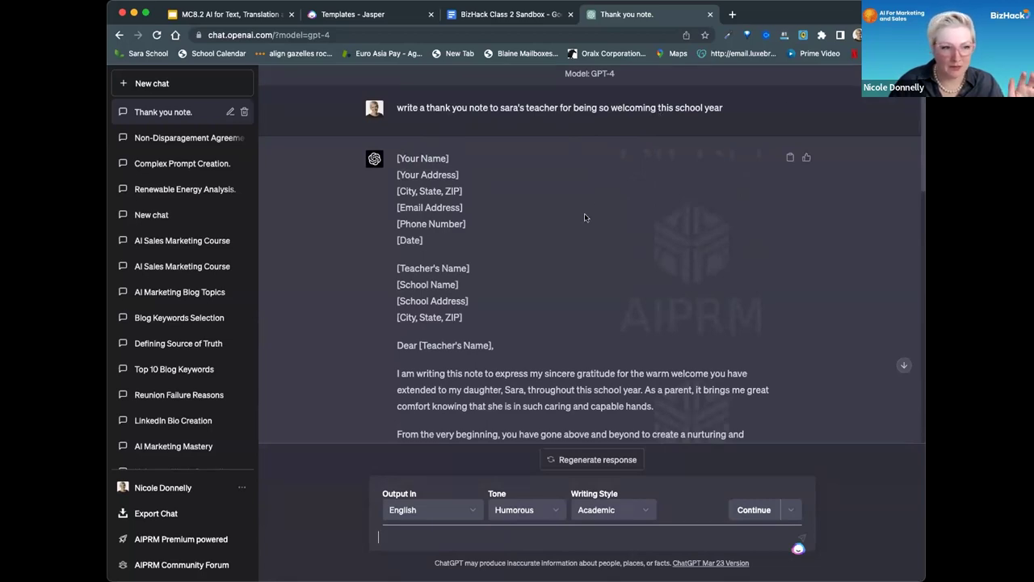
scroll(585, 218, down, 13)
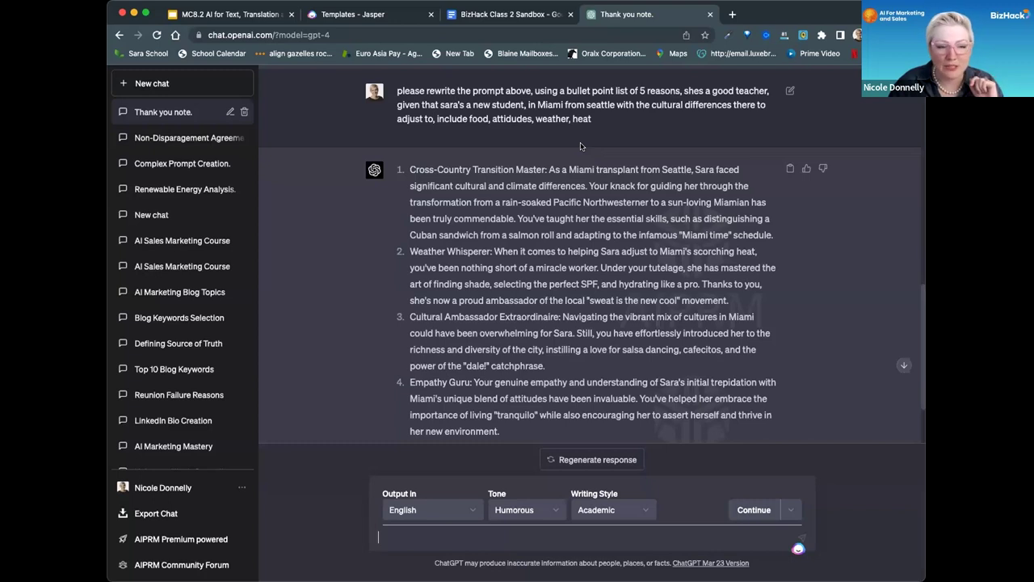
scroll(579, 146, down, 3)
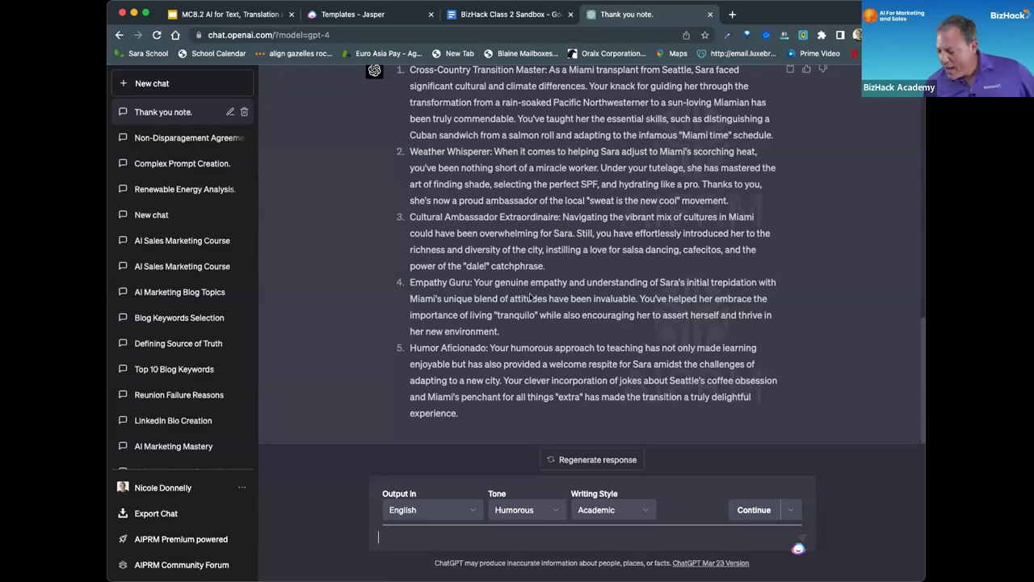
scroll(530, 297, up, 1)
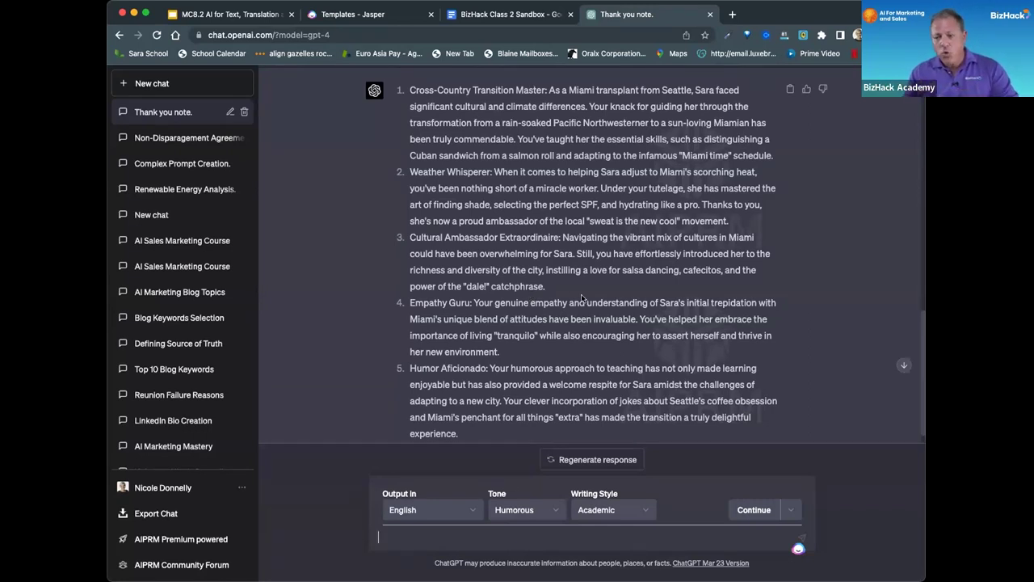
scroll(583, 298, down, 1)
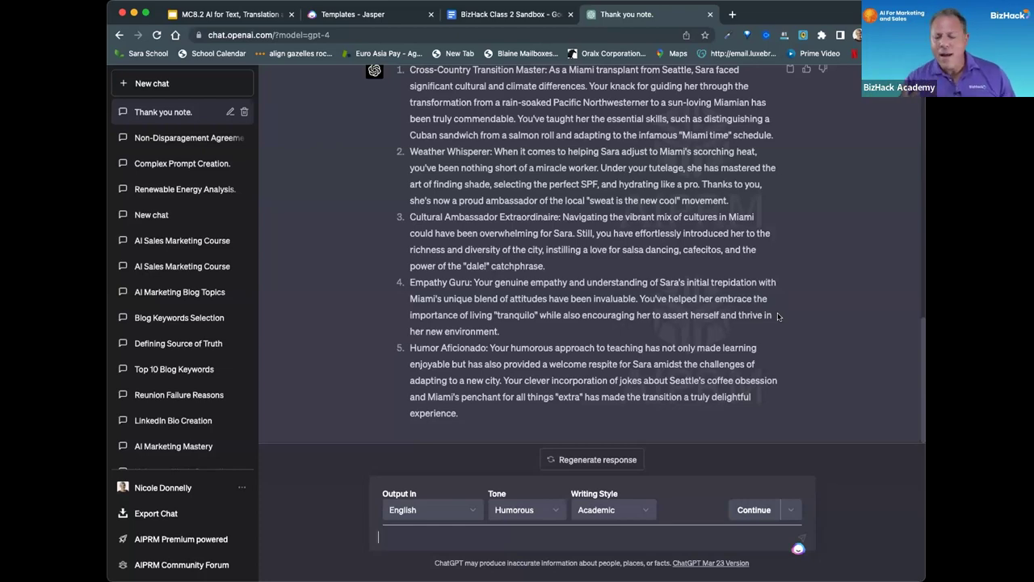
scroll(778, 316, up, 3)
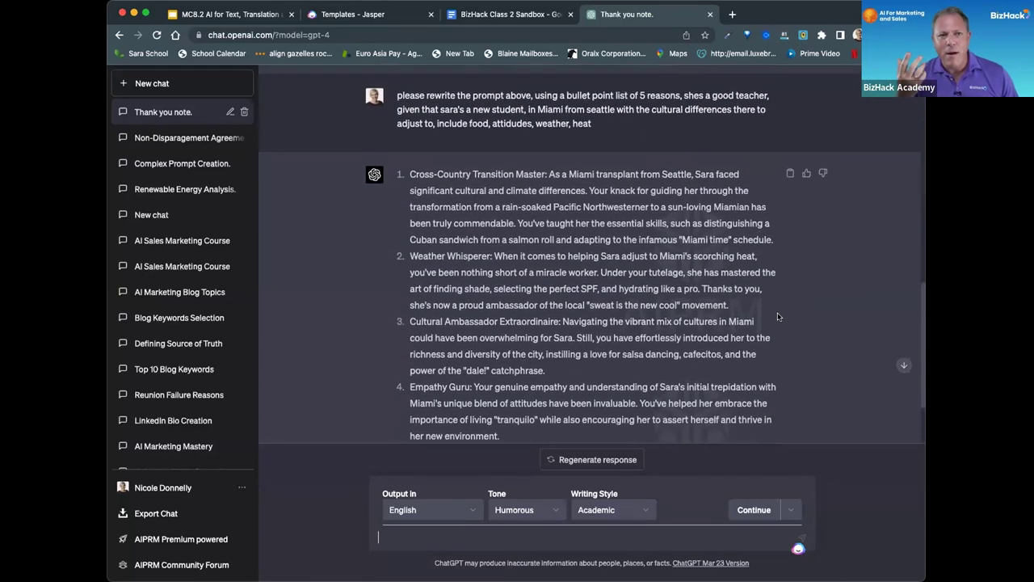
scroll(778, 316, down, 3)
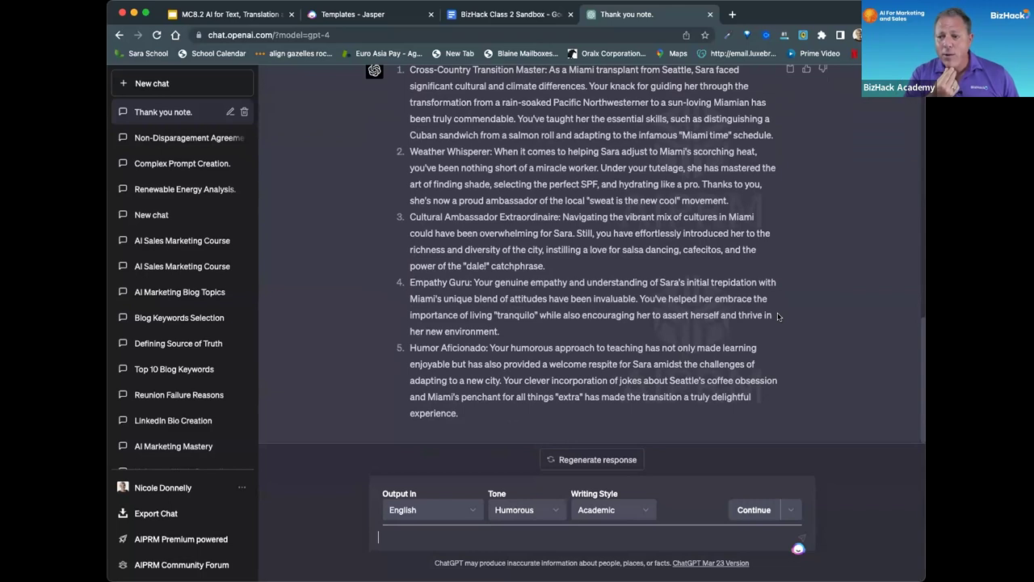